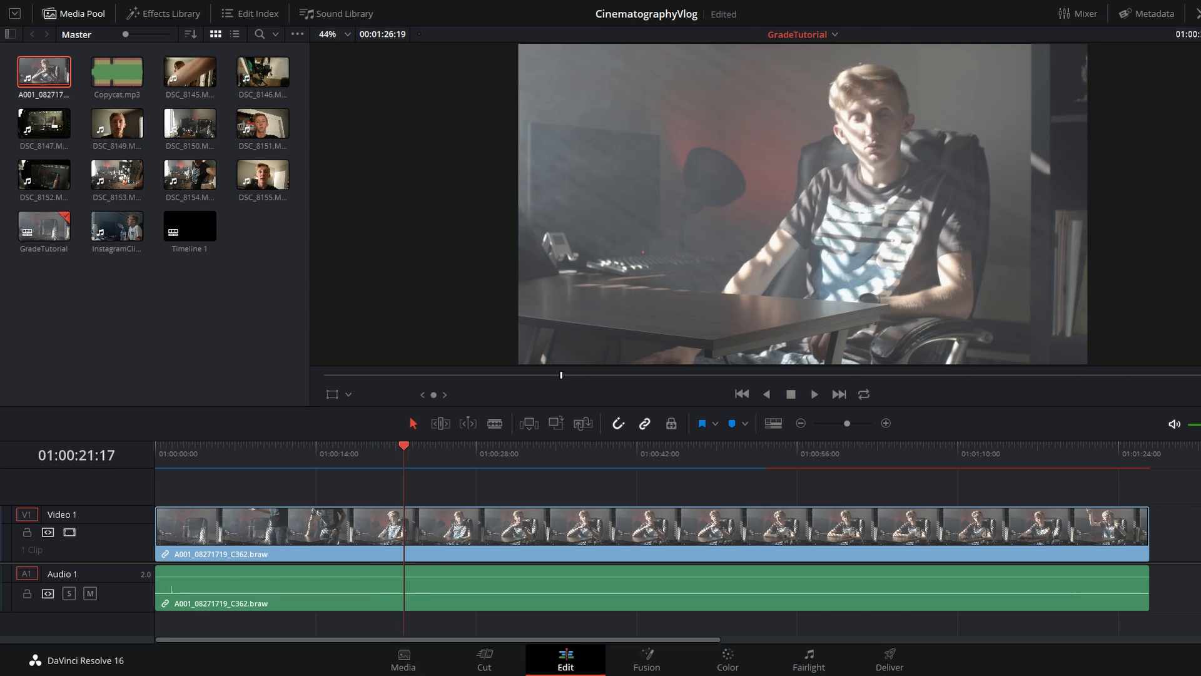
- Trim the A001_08271719_C362.braw clip to run from 01:00:25:10 to about 01:00:47:07 and open it for color grading
{"action": "left_click_drag", "start_coordinate": [158, 529], "coordinate": [448, 528]}
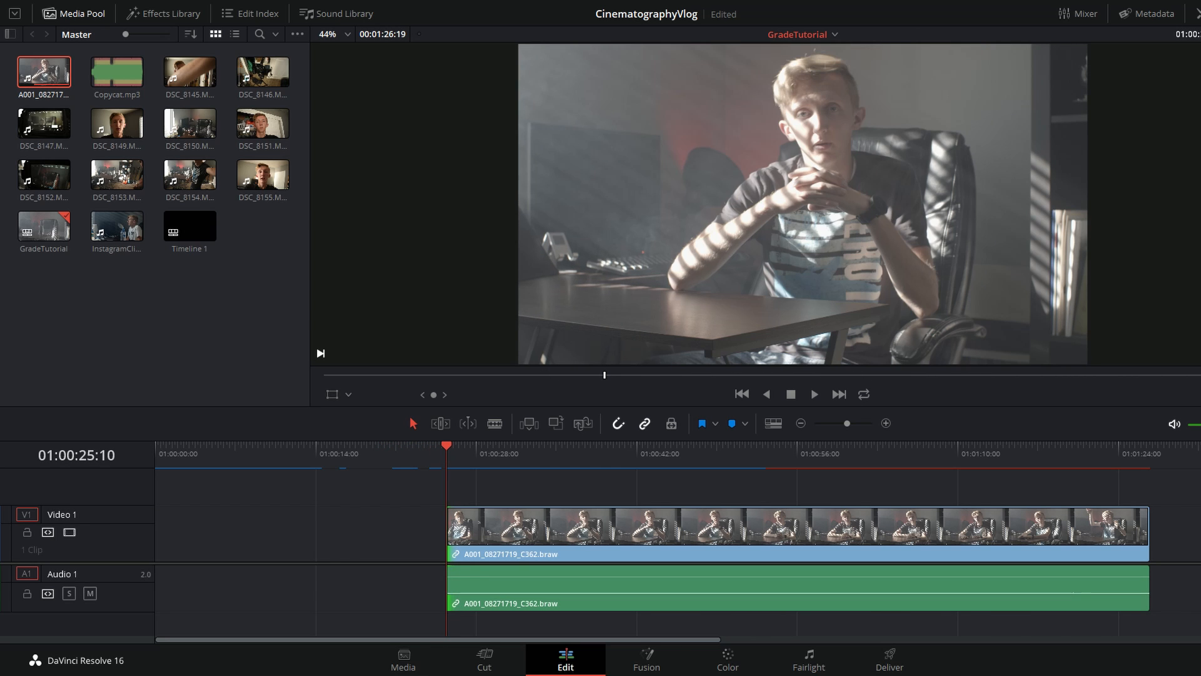
{"action": "left_click_drag", "start_coordinate": [1148, 529], "coordinate": [696, 529]}
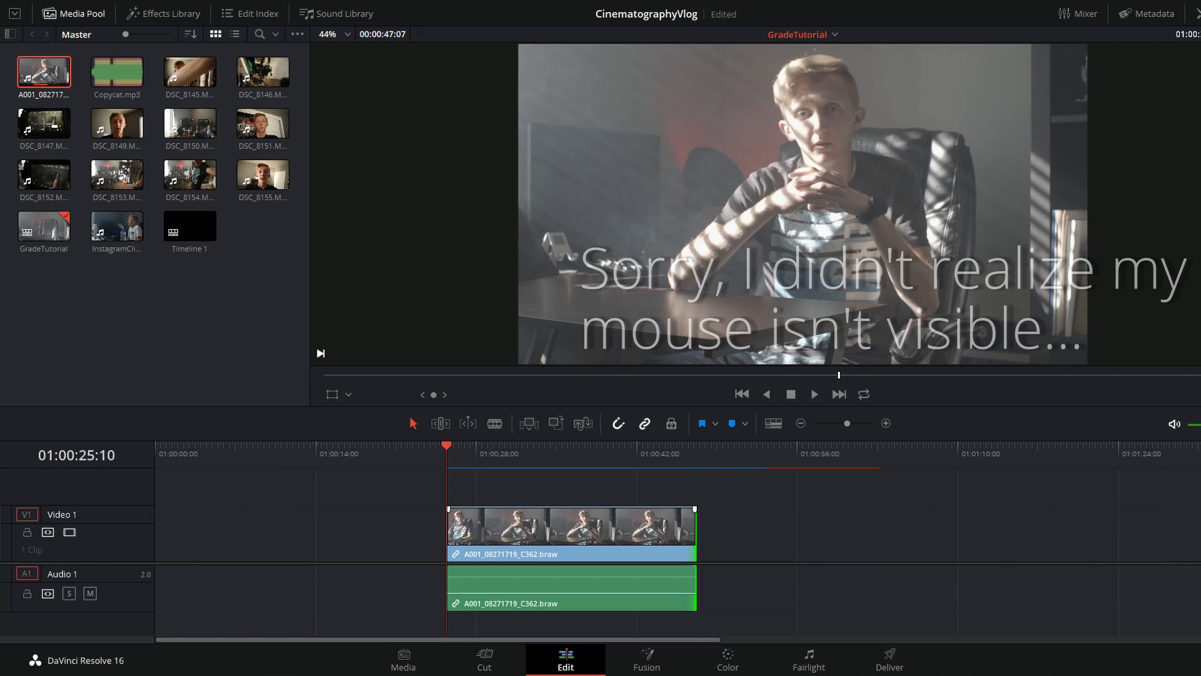
{"action": "left_click", "coordinate": [650, 532]}
{"action": "left_click", "coordinate": [727, 660]}
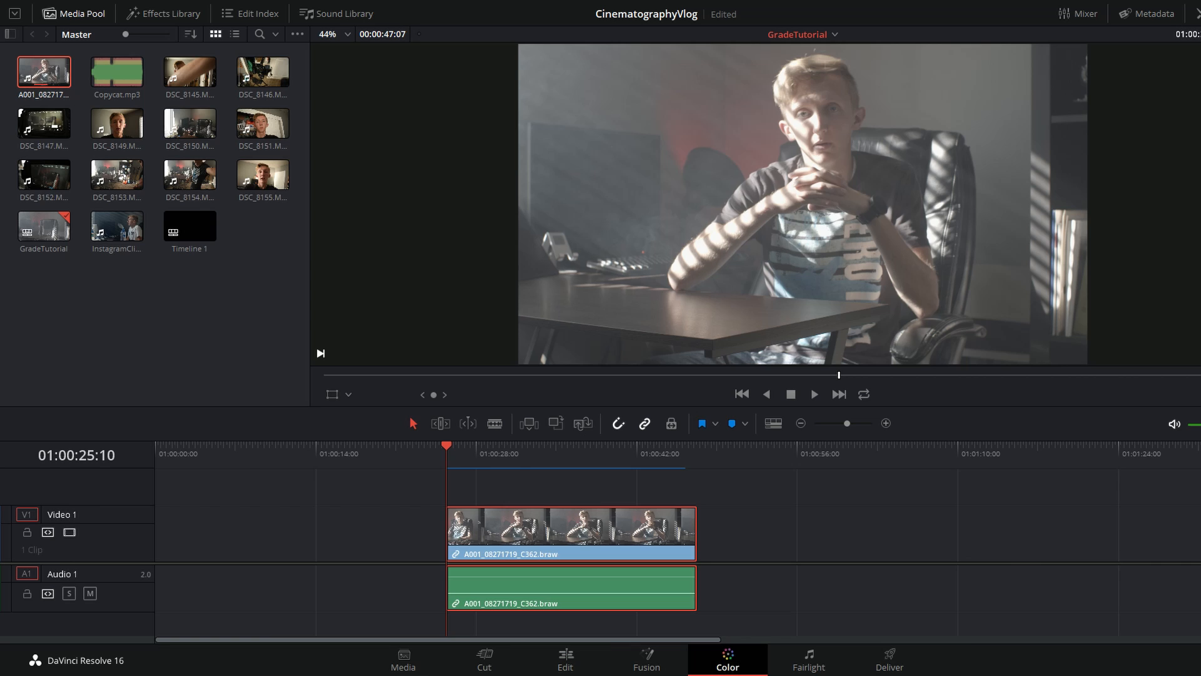
- Set the raw saturation to 1.60 for the SAT node, then enable the CONT node and set contrast to 1.24
{"action": "left_click_drag", "start_coordinate": [421, 489], "coordinate": [446, 488]}
{"action": "left_click", "coordinate": [950, 106]}
{"action": "left_click", "coordinate": [1015, 130]}
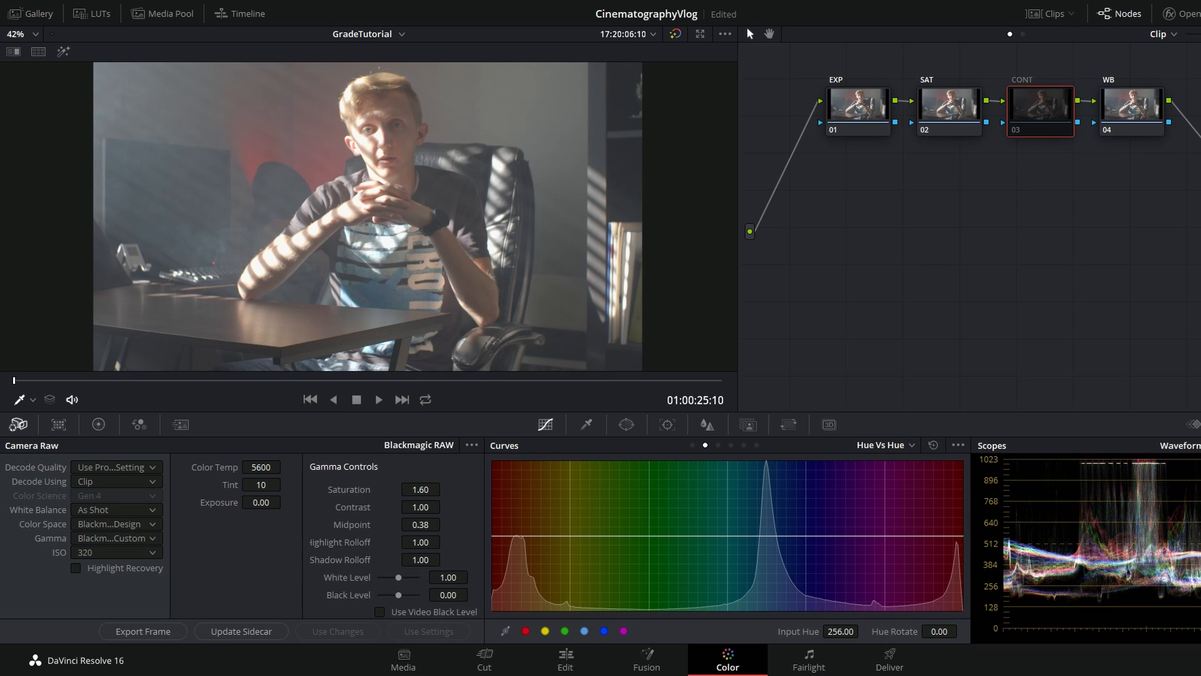
{"action": "key", "text": "ctrl+d"}
{"action": "left_click_drag", "start_coordinate": [445, 506], "coordinate": [453, 506]}
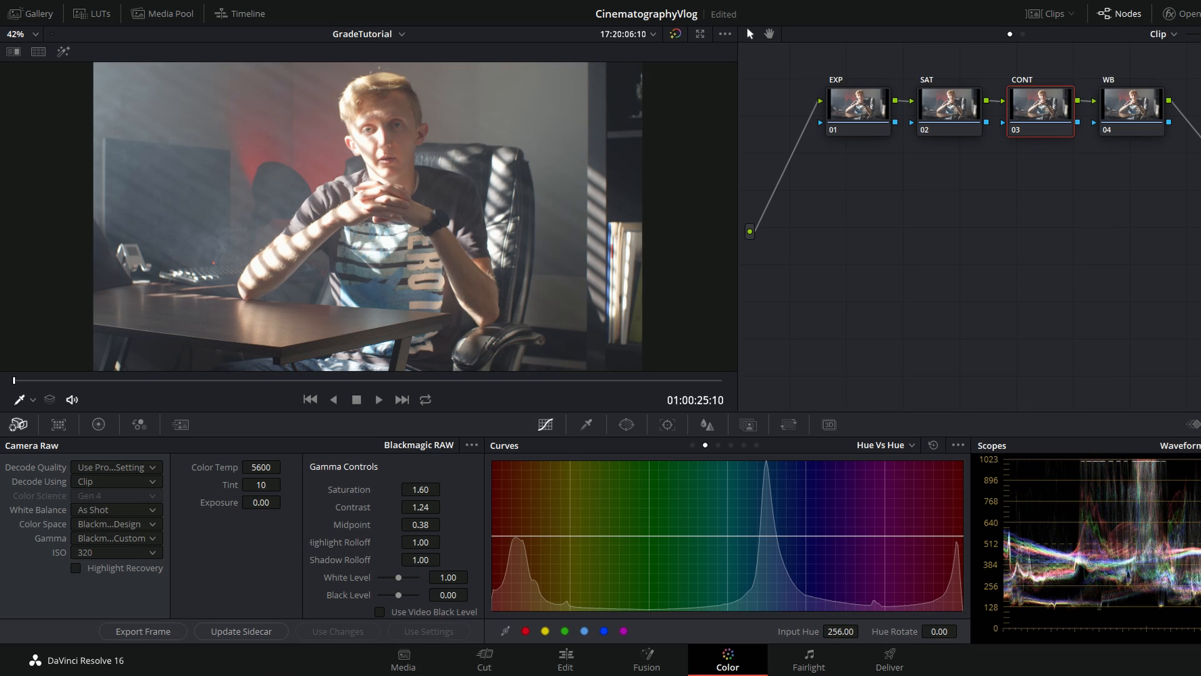
- Enable Use Video Black Level and refine the raw gamma controls to contrast 1.37 and saturation 1.67
{"action": "left_click", "coordinate": [380, 611]}
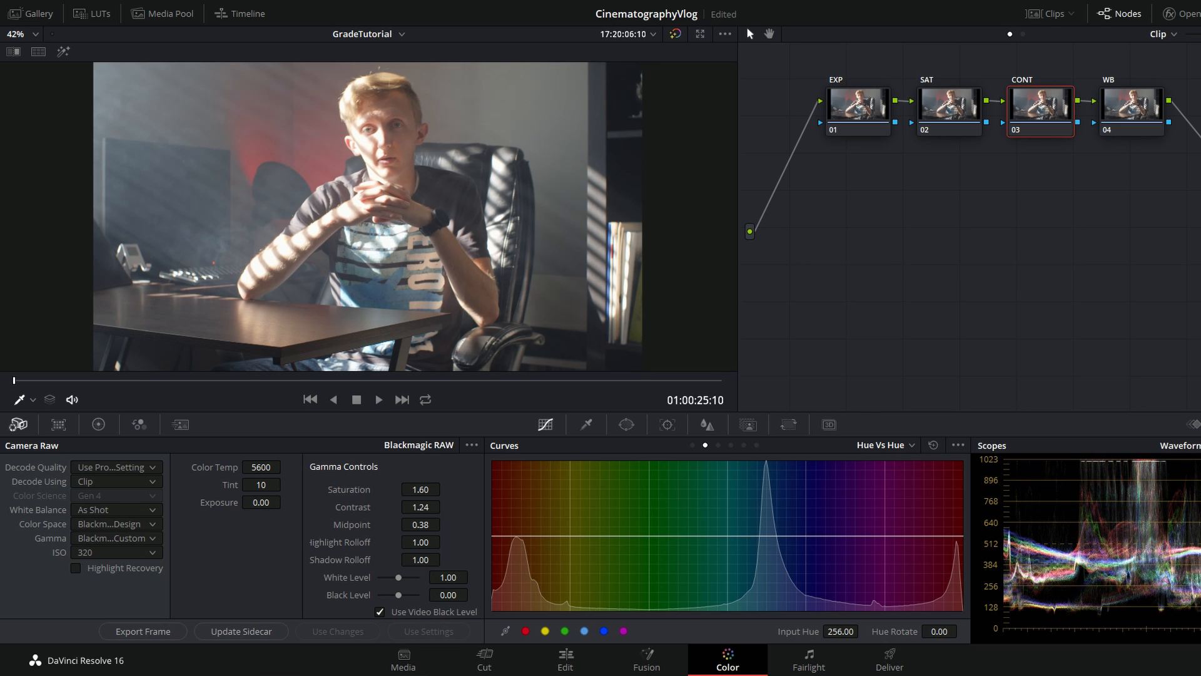
{"action": "left_click_drag", "start_coordinate": [438, 507], "coordinate": [446, 506]}
{"action": "left_click", "coordinate": [949, 105]}
{"action": "left_click_drag", "start_coordinate": [445, 488], "coordinate": [445, 489]}
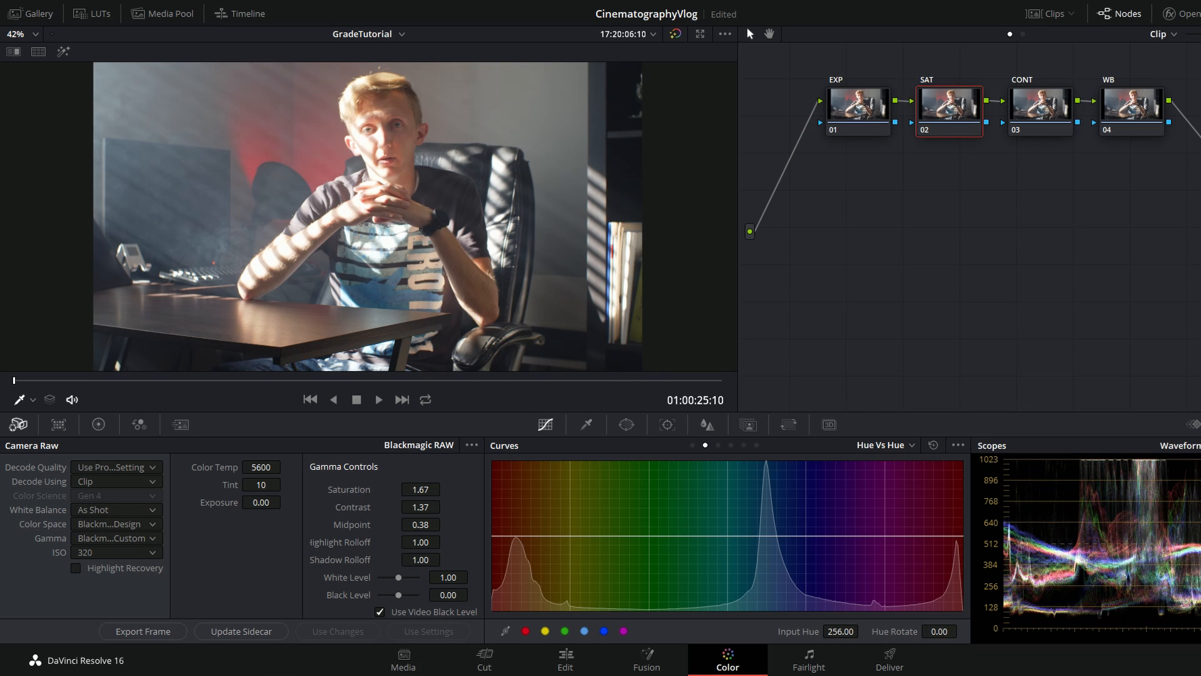
- Enable Highlight Recovery and, with the EXP node selected, set exposure to -1.02 and contrast to 1.22
{"action": "left_click", "coordinate": [76, 568]}
{"action": "left_click", "coordinate": [858, 106]}
{"action": "left_click_drag", "start_coordinate": [261, 502], "coordinate": [203, 502]}
{"action": "left_click_drag", "start_coordinate": [418, 507], "coordinate": [409, 507]}
{"action": "left_click_drag", "start_coordinate": [261, 502], "coordinate": [256, 502]}
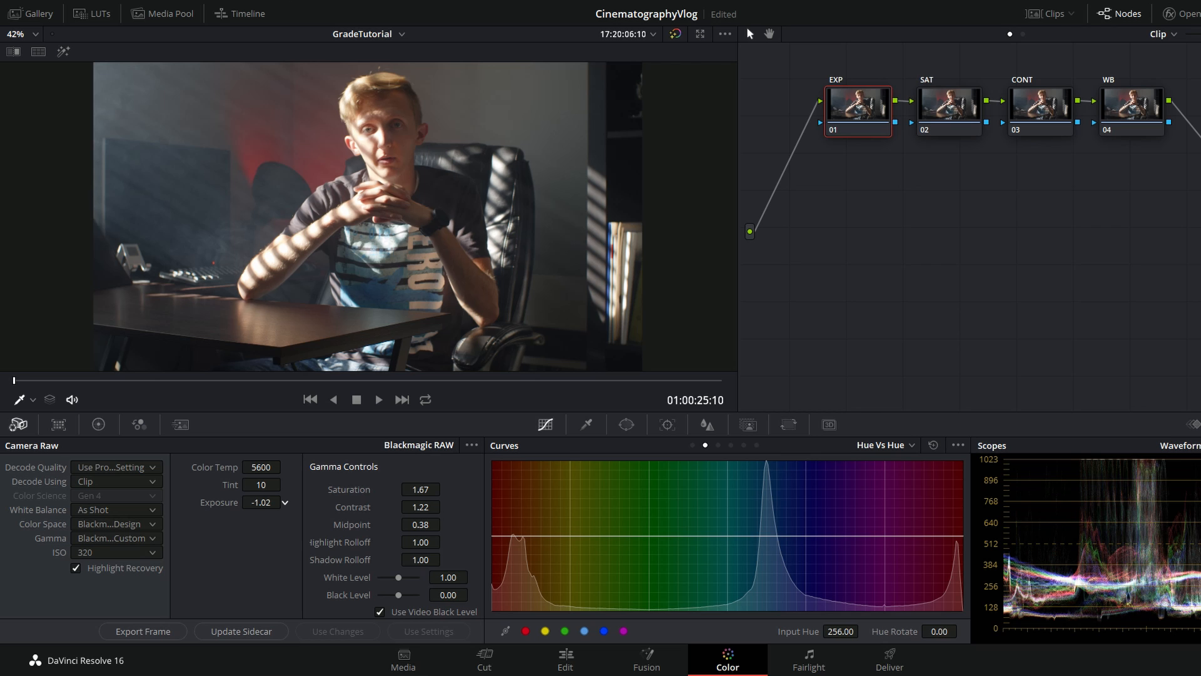
- Change the raw ISO to 160 and compensate by setting exposure to -0.08
{"action": "left_click", "coordinate": [115, 551]}
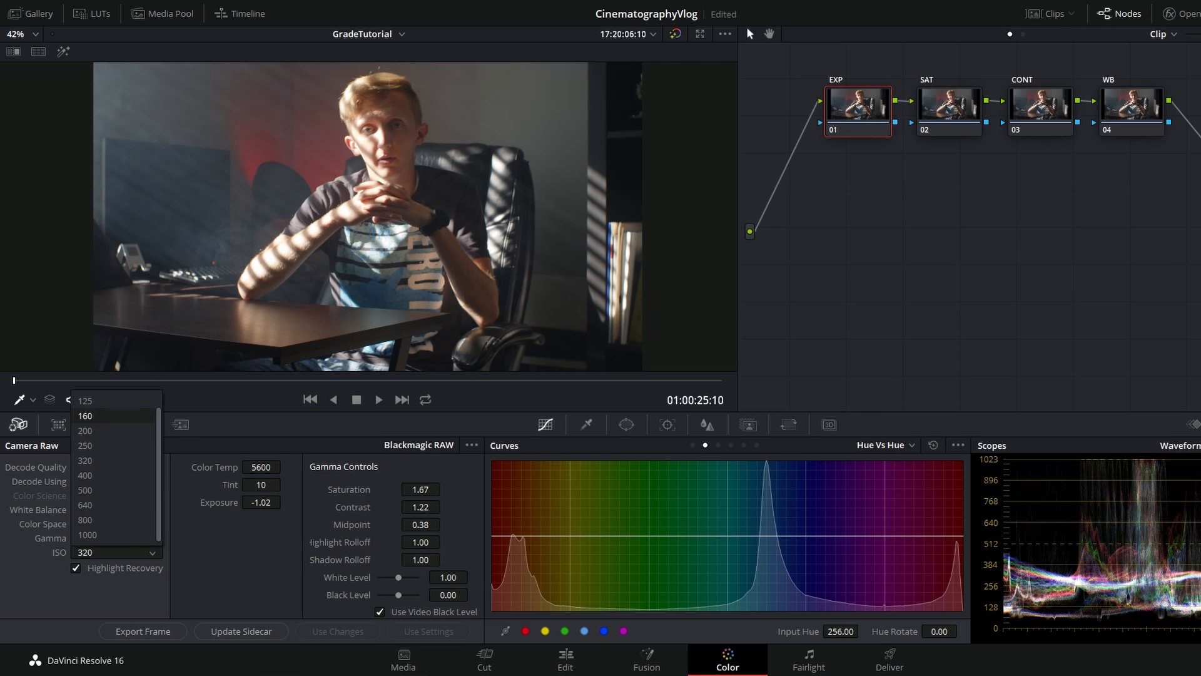
{"action": "left_click", "coordinate": [116, 430]}
{"action": "left_click_drag", "start_coordinate": [261, 502], "coordinate": [307, 502]}
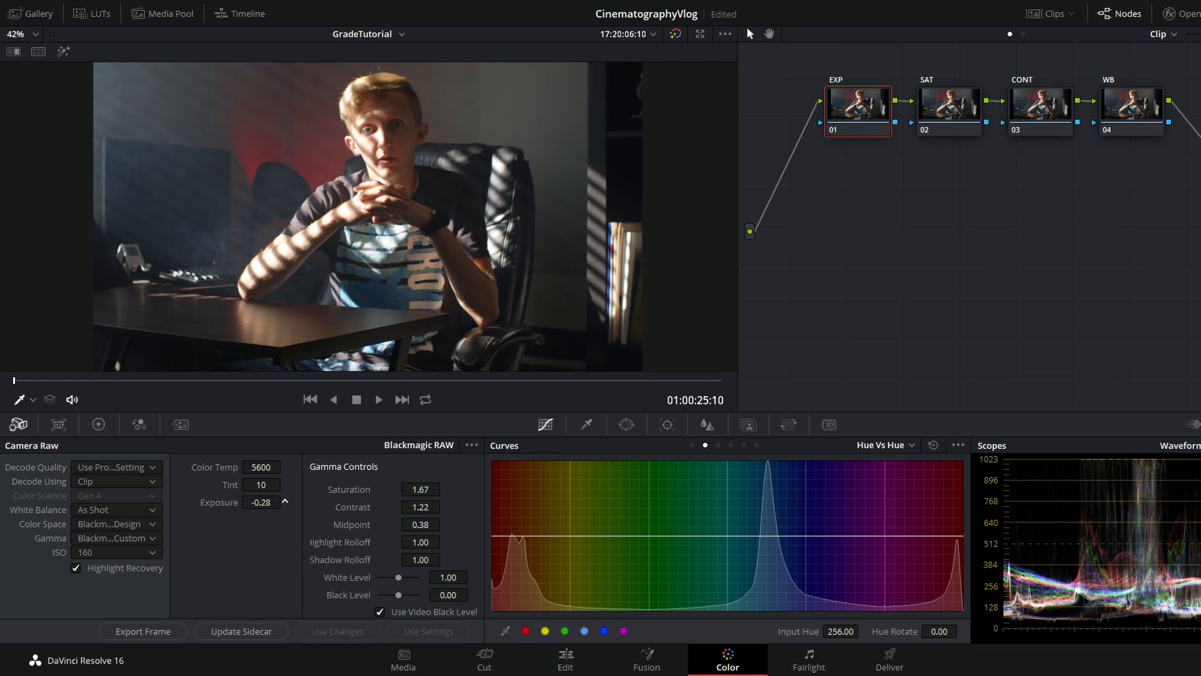
{"action": "left_click_drag", "start_coordinate": [286, 502], "coordinate": [298, 502]}
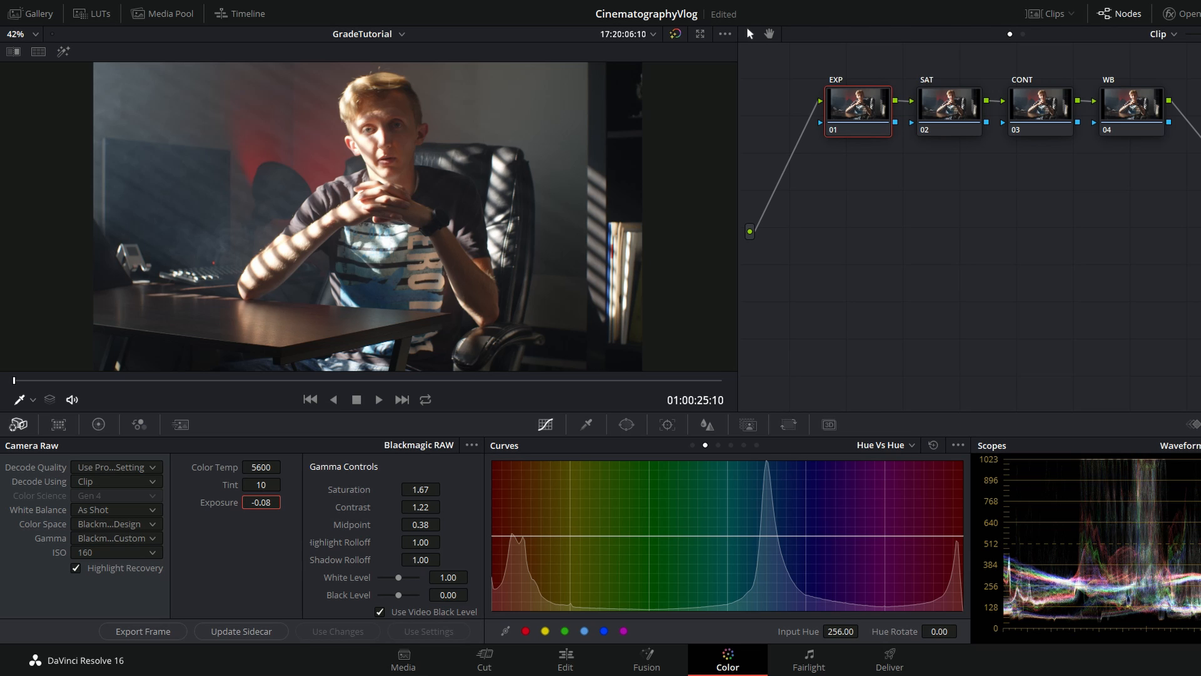
- Add a serial node after the WB node and shift the node chain to make room for it
{"action": "left_click", "coordinate": [1131, 106]}
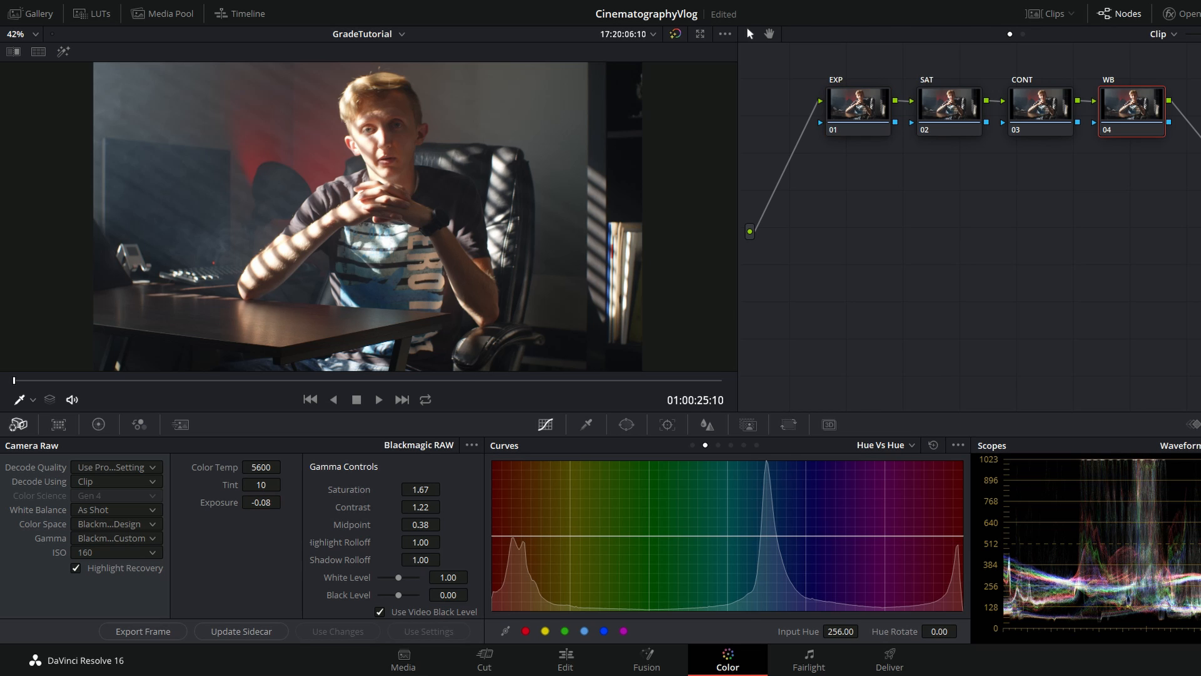
{"action": "key", "text": "alt+s"}
{"action": "left_click_drag", "start_coordinate": [1200, 178], "coordinate": [829, 96]}
{"action": "left_click_drag", "start_coordinate": [857, 105], "coordinate": [828, 104]}
{"action": "left_click", "coordinate": [1191, 106]}
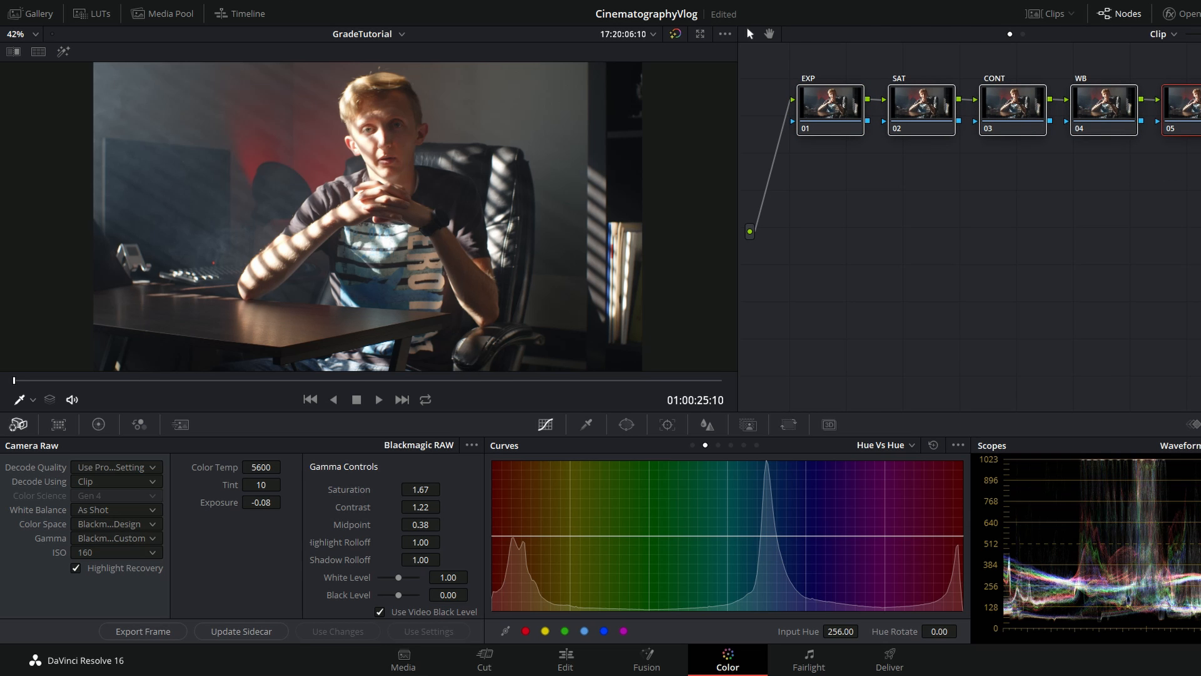
- Set the raw saturation to 1.60 and, with the new fifth node selected, cool the color temperature to 3932
{"action": "left_click", "coordinate": [1104, 105]}
{"action": "left_click_drag", "start_coordinate": [420, 490], "coordinate": [416, 490]}
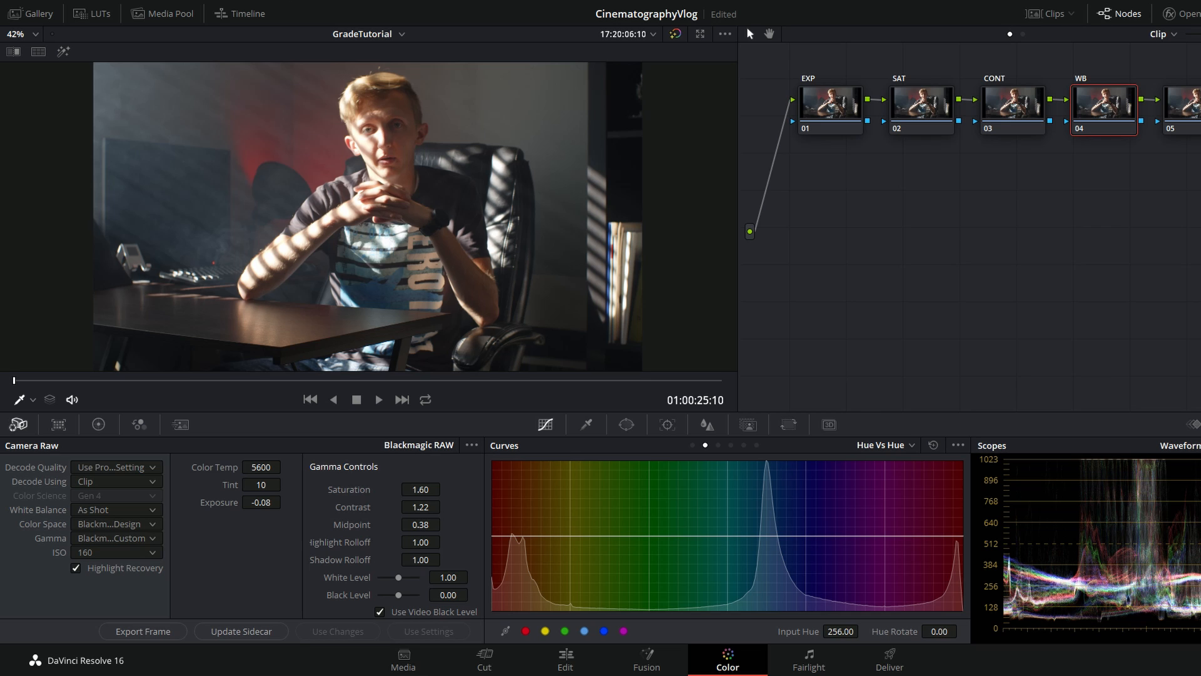
{"action": "left_click", "coordinate": [1194, 105]}
{"action": "left_click_drag", "start_coordinate": [261, 468], "coordinate": [143, 468]}
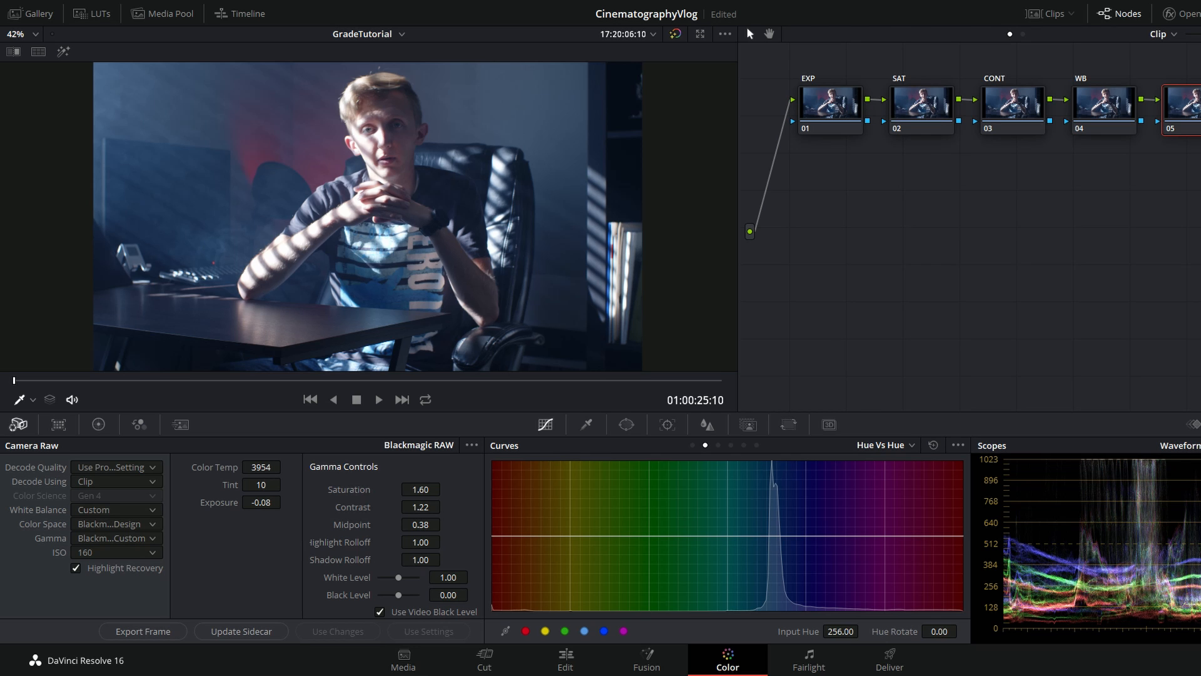
{"action": "left_click_drag", "start_coordinate": [261, 467], "coordinate": [249, 467]}
- With the EXP node selected, darken the shot to exposure -1.57 and set contrast to 1.02
{"action": "left_click", "coordinate": [830, 103]}
{"action": "left_click_drag", "start_coordinate": [261, 502], "coordinate": [176, 503]}
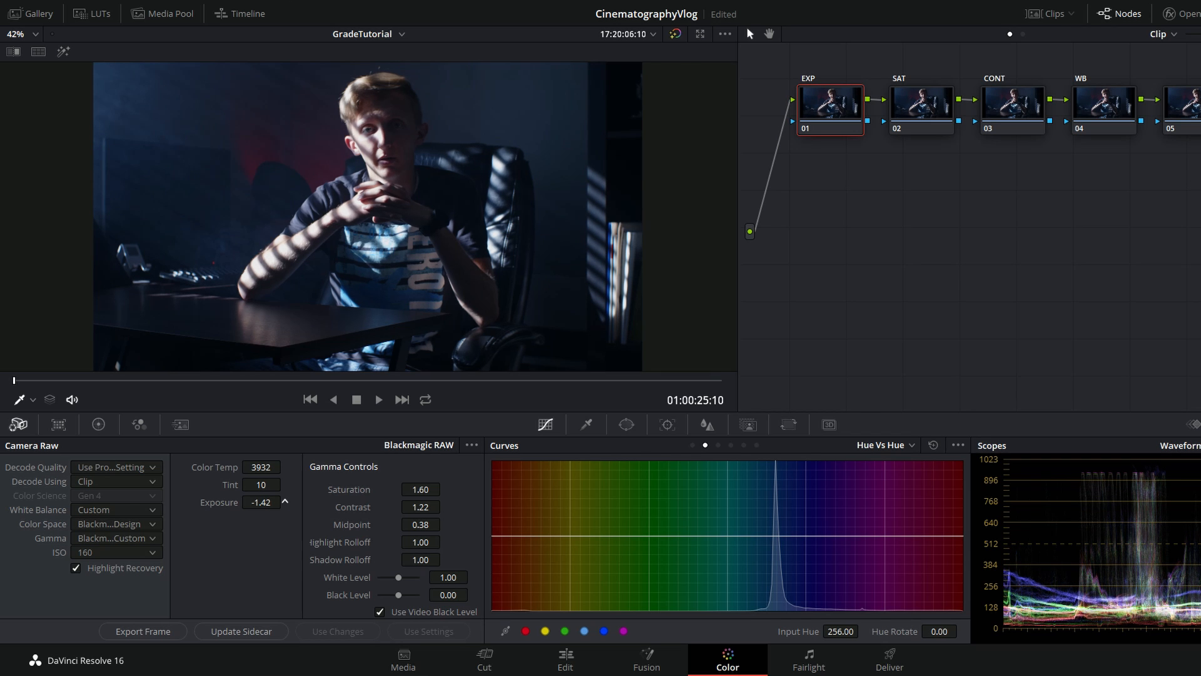
{"action": "left_click_drag", "start_coordinate": [176, 503], "coordinate": [182, 502]}
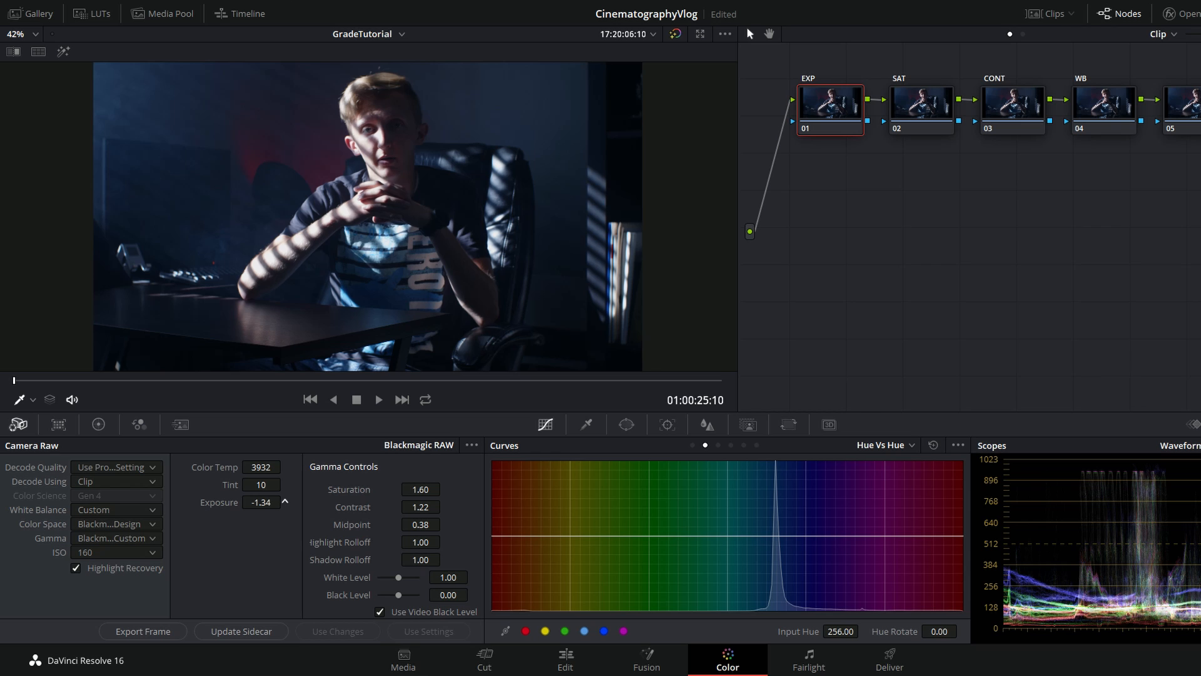
{"action": "left_click_drag", "start_coordinate": [420, 507], "coordinate": [408, 508]}
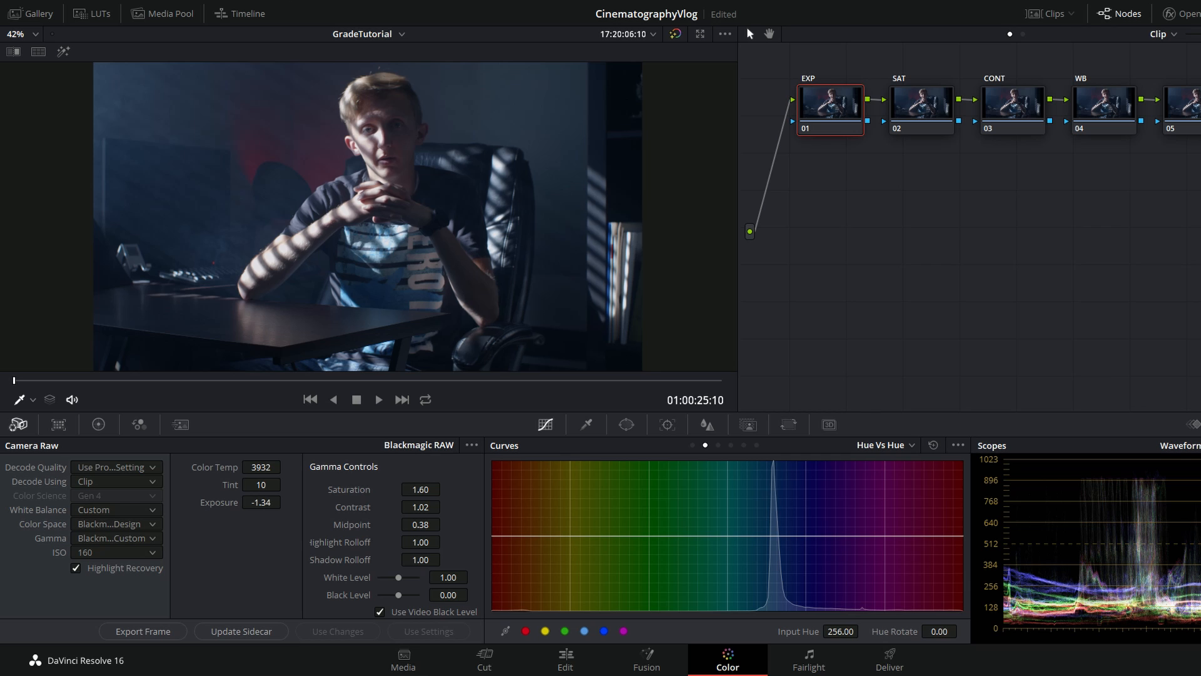
{"action": "left_click_drag", "start_coordinate": [261, 503], "coordinate": [246, 502]}
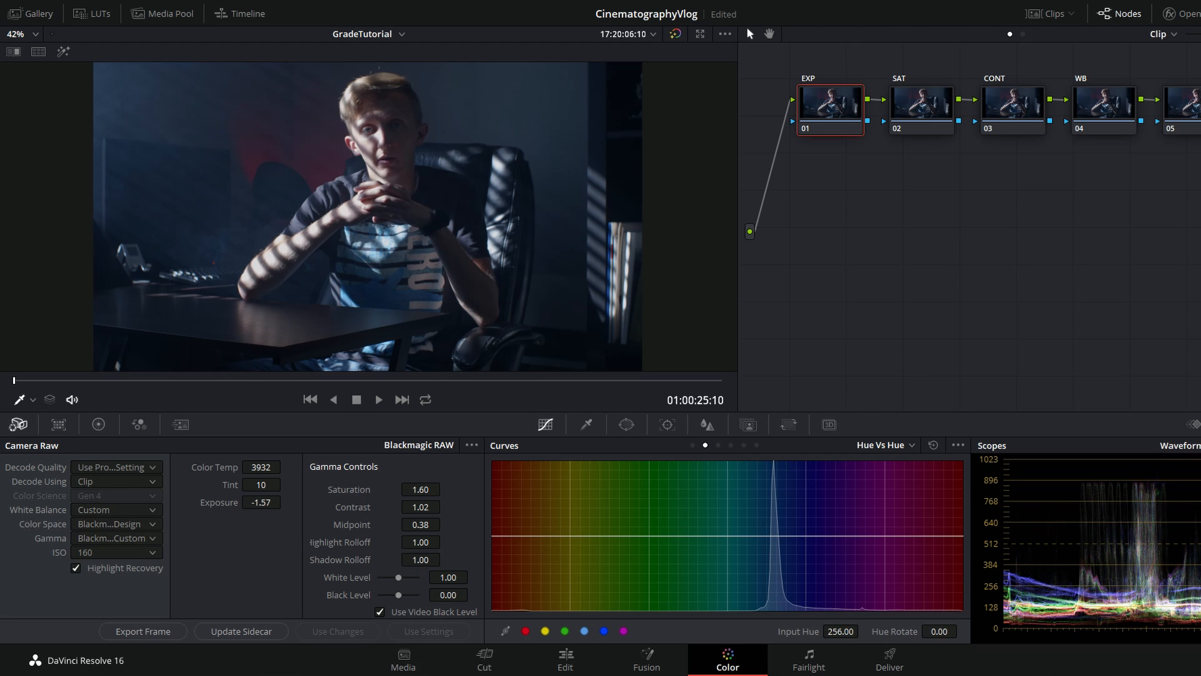
- Set the color temperature to 3918 and reduce the raw saturation with the SAT node selected
{"action": "left_click_drag", "start_coordinate": [261, 467], "coordinate": [256, 467]}
{"action": "left_click", "coordinate": [922, 104]}
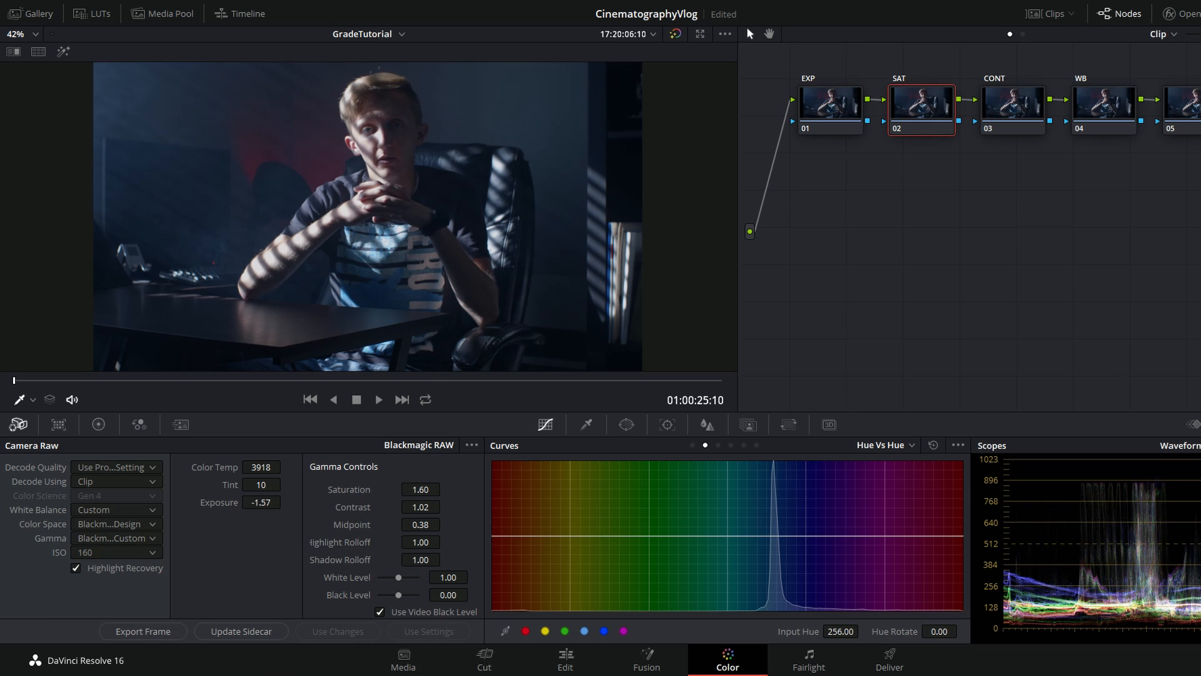
{"action": "left_click_drag", "start_coordinate": [420, 489], "coordinate": [399, 489]}
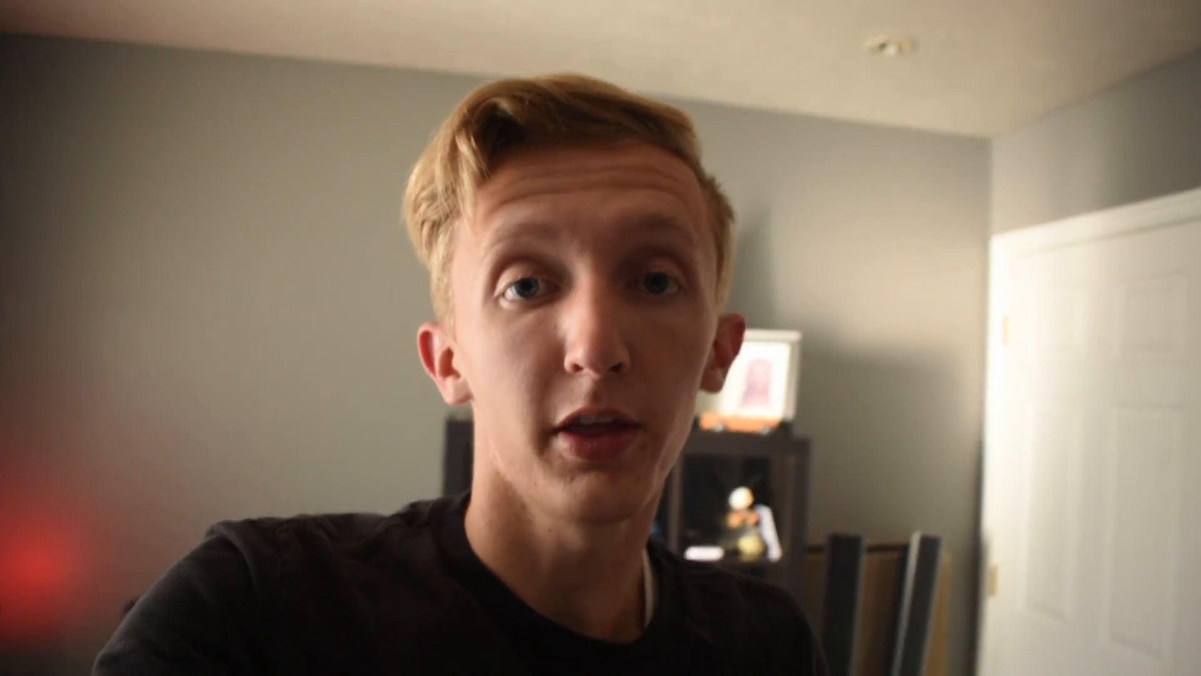